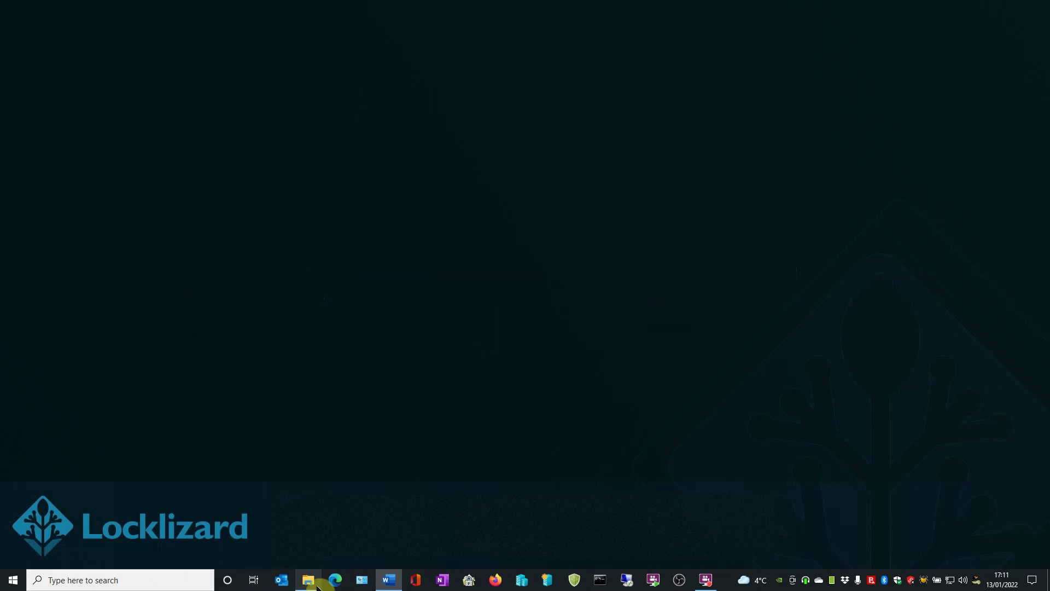
- Open the _1Demo Files folder from the File Explorer taskbar icon
left_click(312, 578)
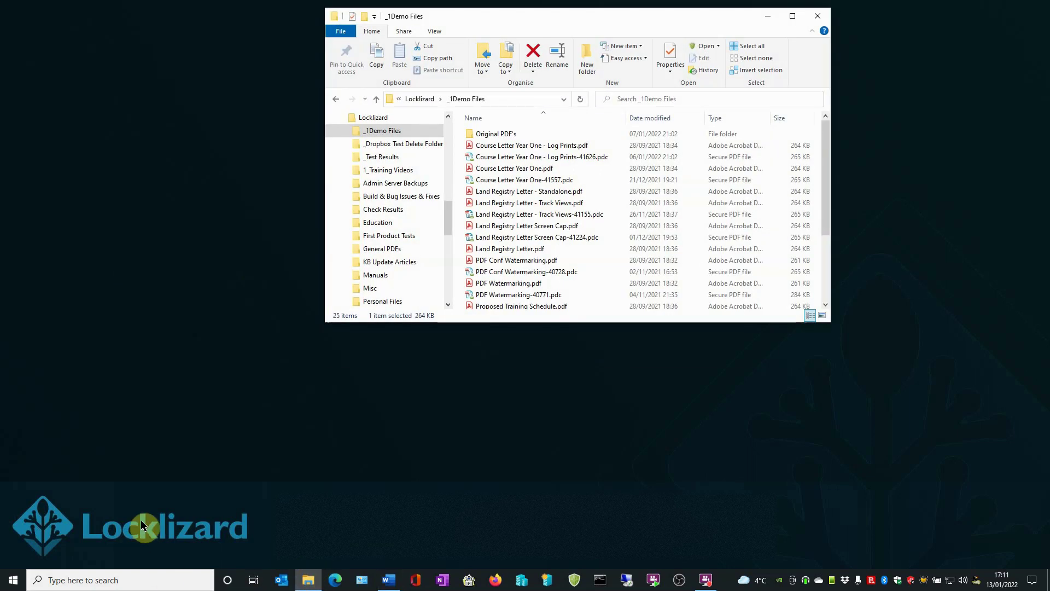
- Publish Land Registry Letter - Standalone.pdf as a secure PDF for individually allocated customers only
left_click(506, 192)
right_click(506, 194)
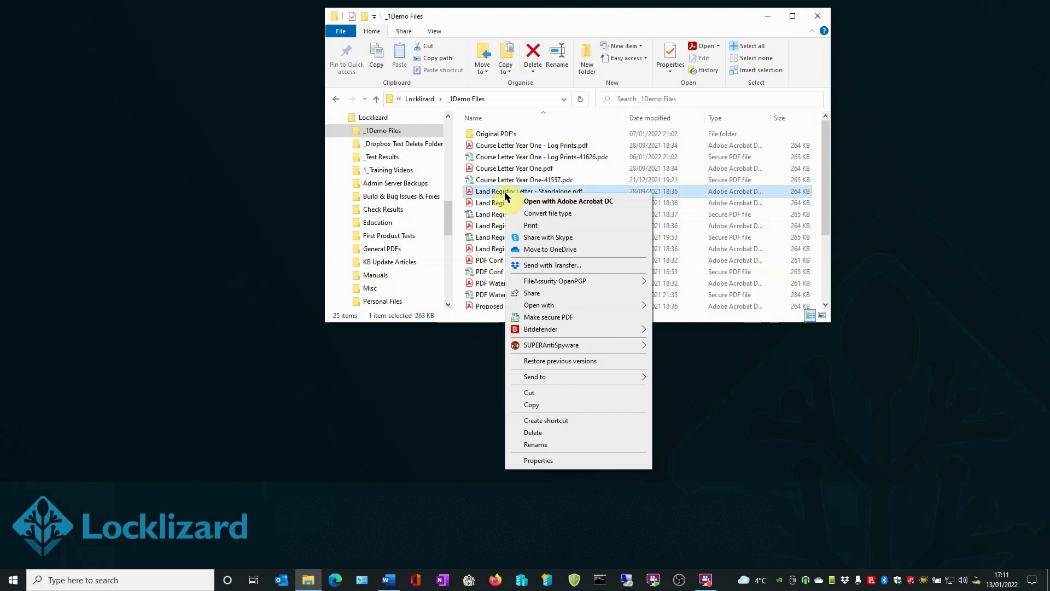
left_click(579, 316)
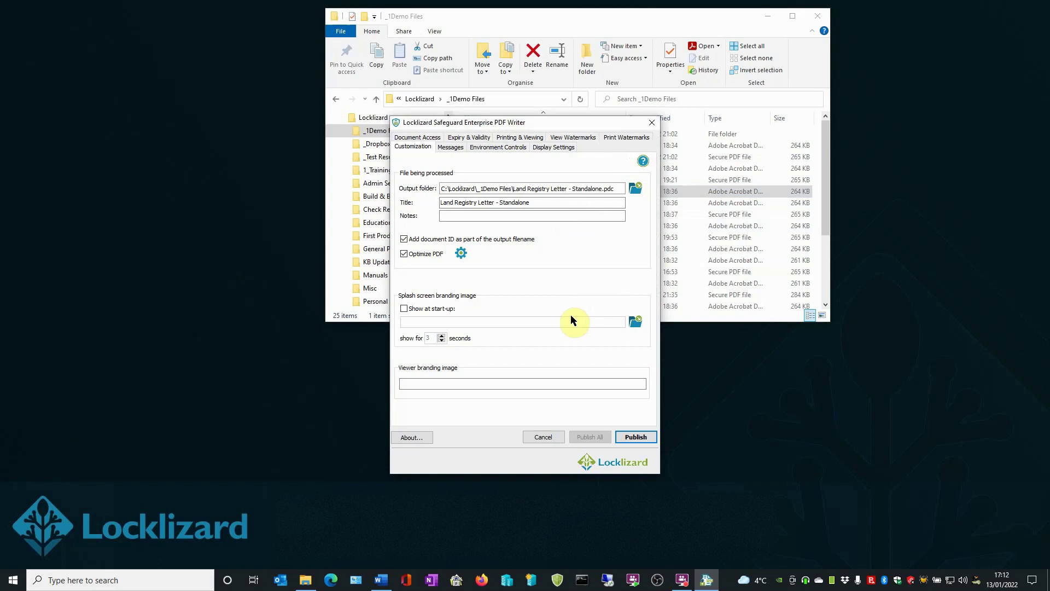
left_click(407, 140)
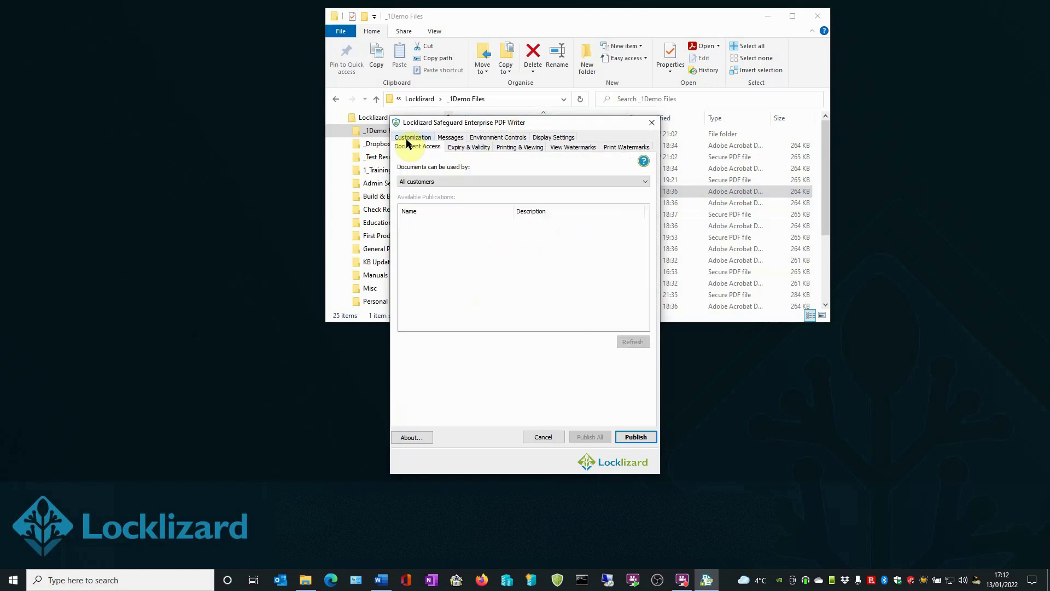
left_click(646, 181)
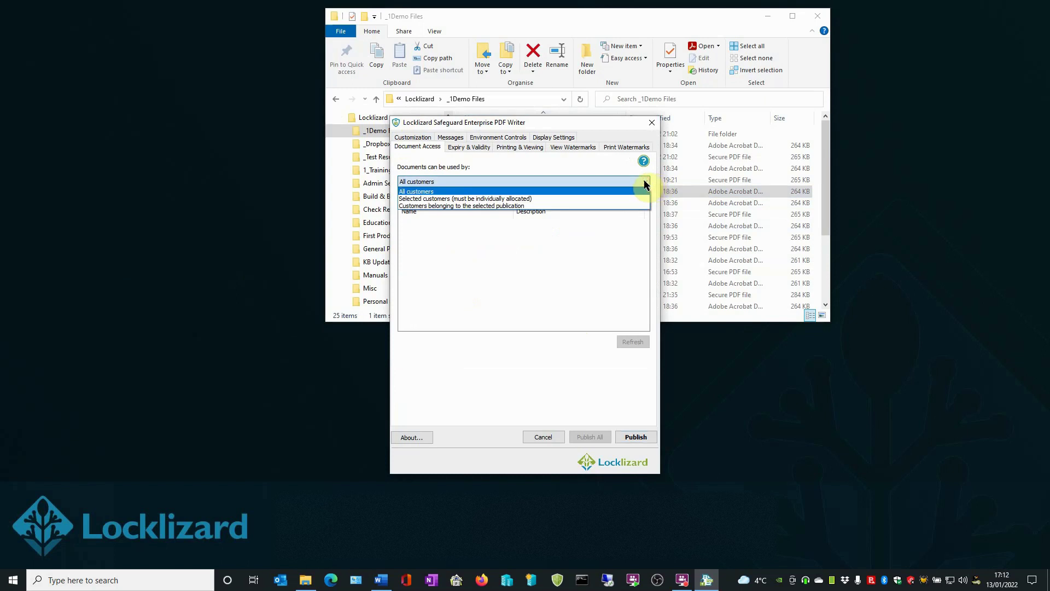
left_click(630, 197)
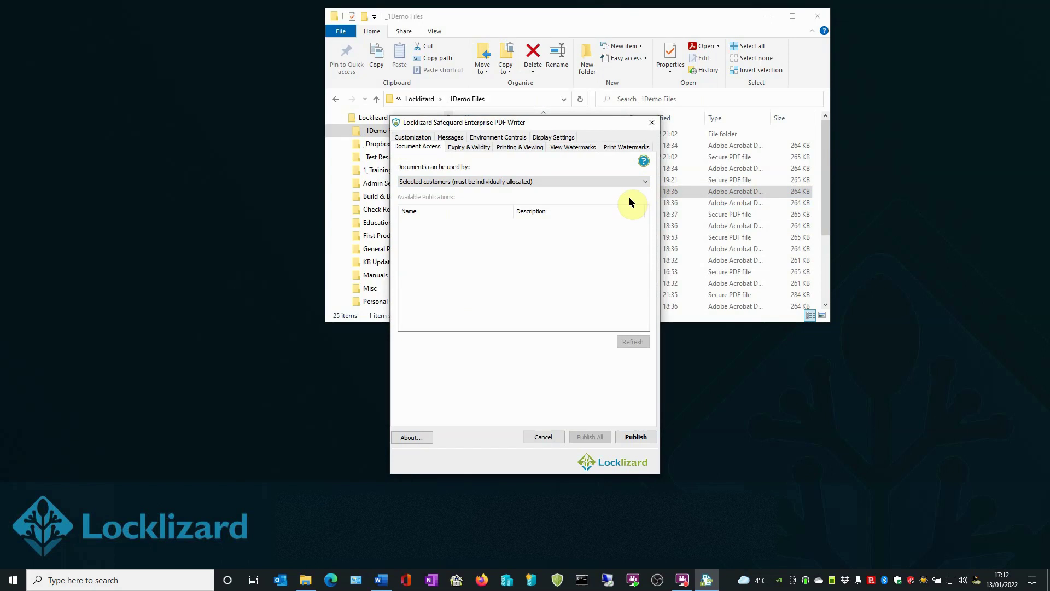
left_click(630, 436)
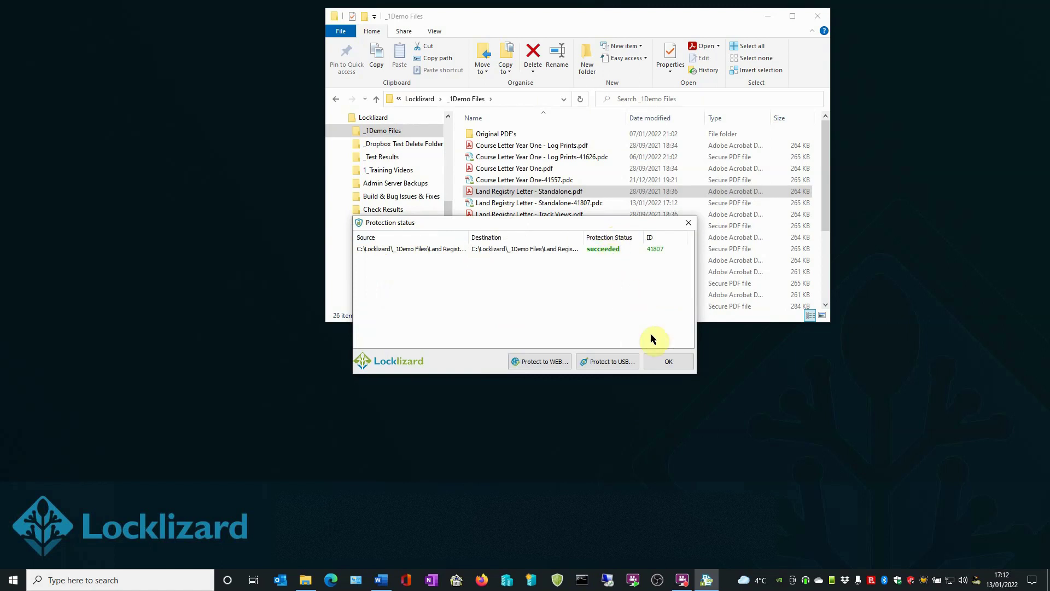
- Dismiss the protection report and select Land Registry Letter - Standalone-41807.pdc
left_click(665, 362)
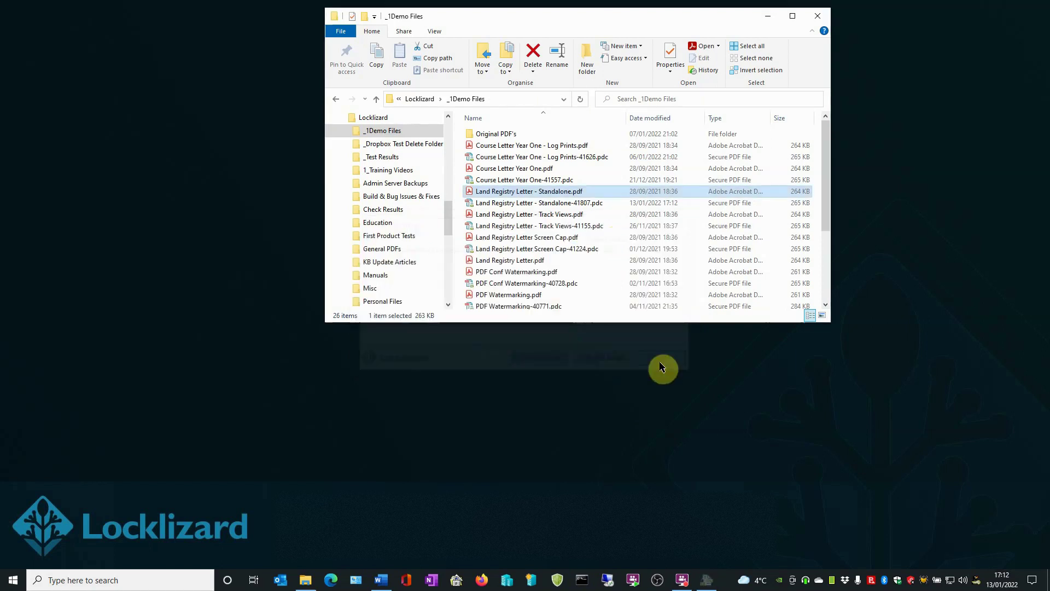
left_click(552, 206)
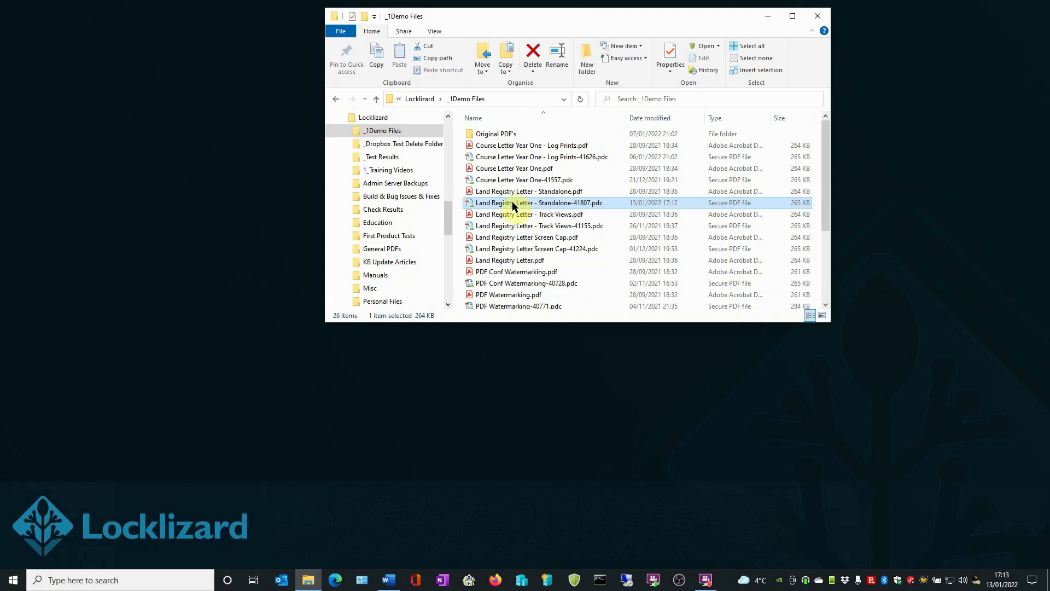
- Try opening the 41807 .pdc, dismiss the no-access error, close the viewer, minimize Explorer
double_click(513, 204)
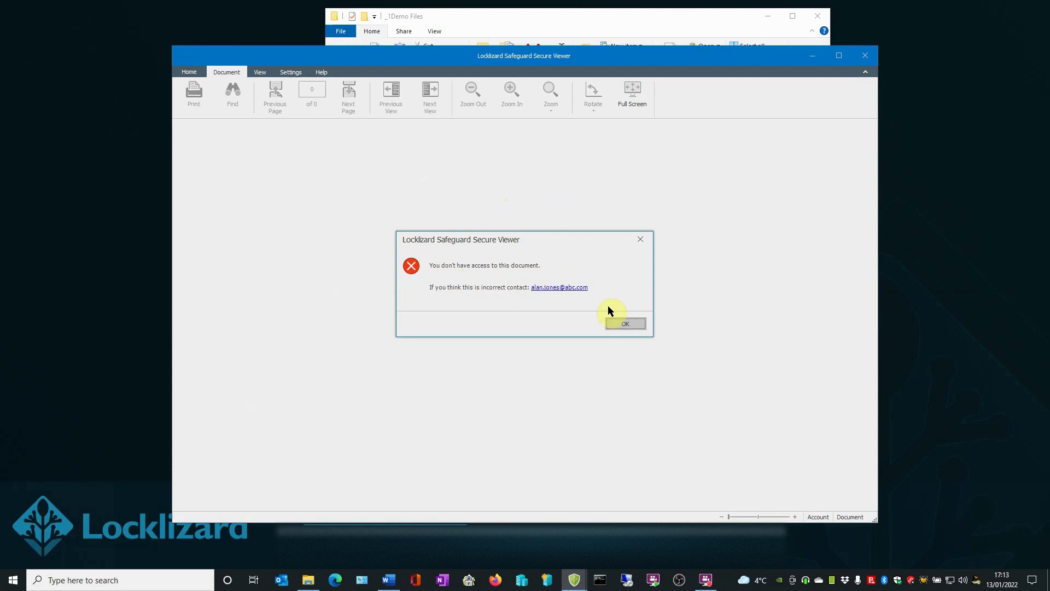
left_click(628, 322)
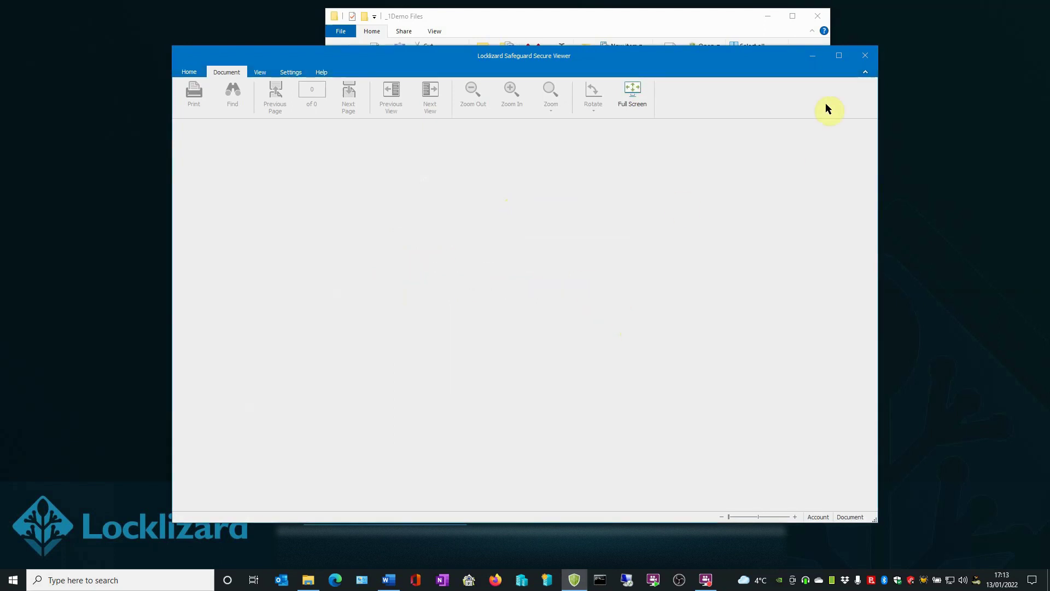
left_click(864, 56)
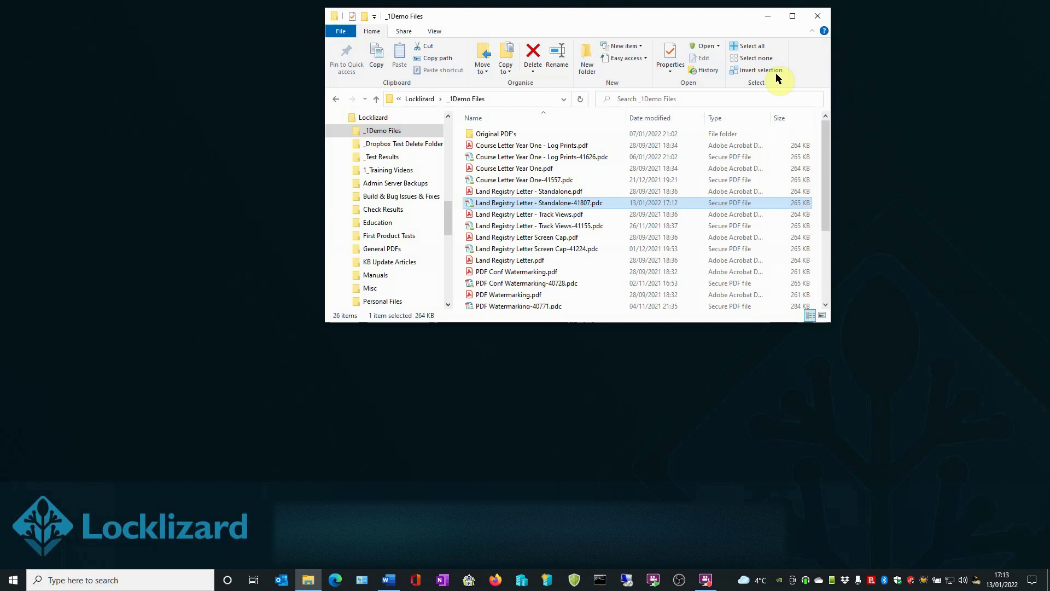
left_click(768, 15)
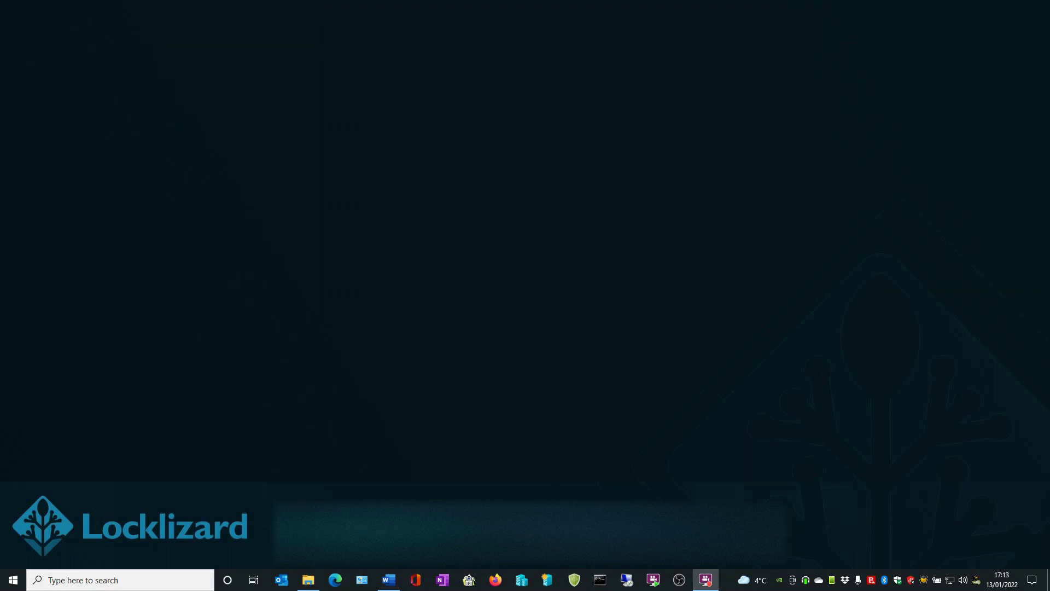
- Launch Locklizard Administration System from the Start menu's Locklizard folder and log in
left_click(13, 580)
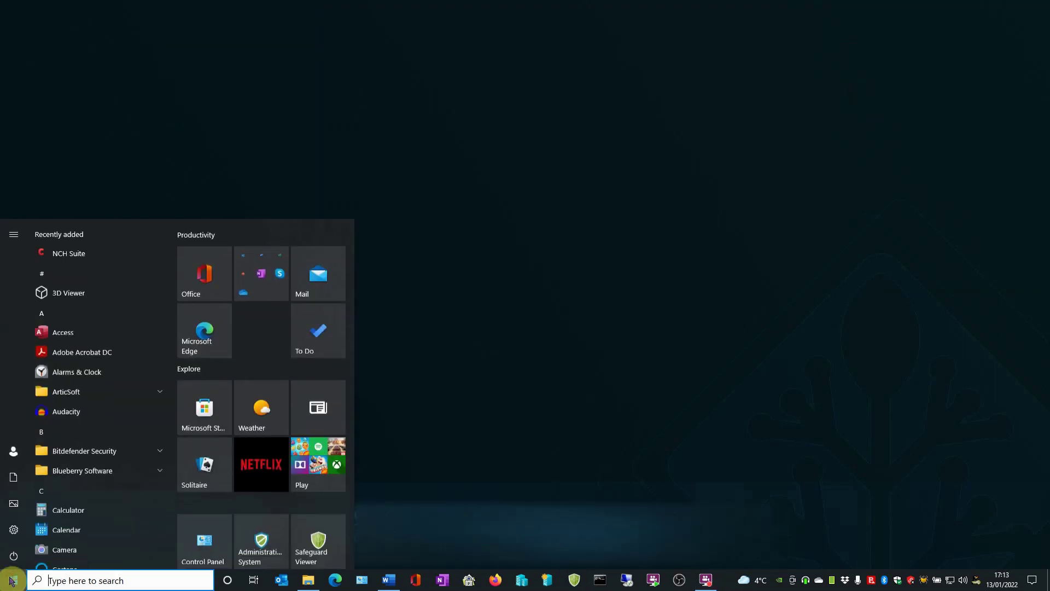
scroll(117, 364, "down", 3)
scroll(117, 364, "down", 3)
scroll(117, 363, "down", 3)
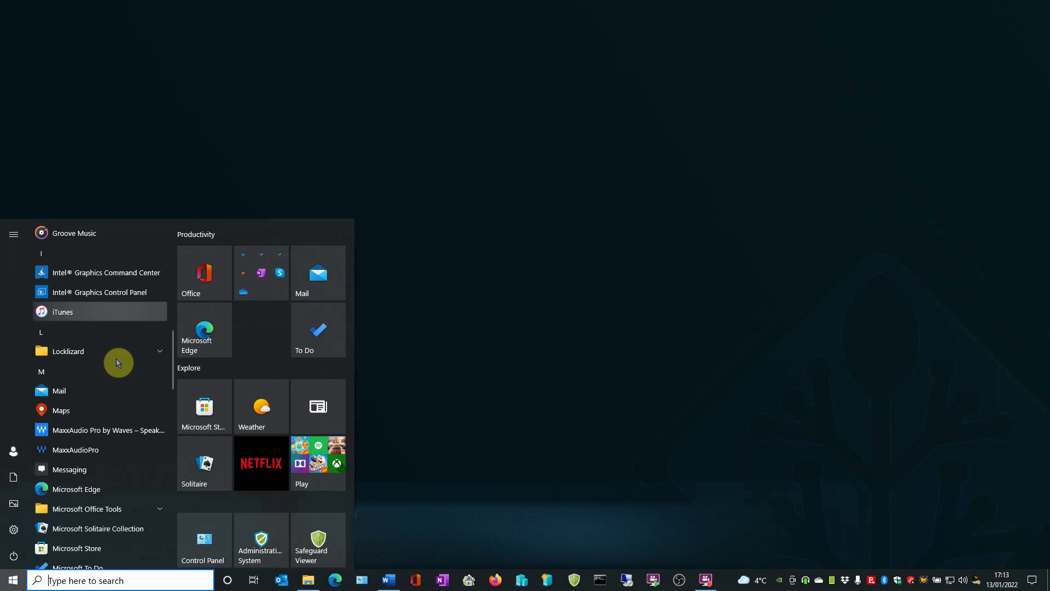
left_click(98, 355)
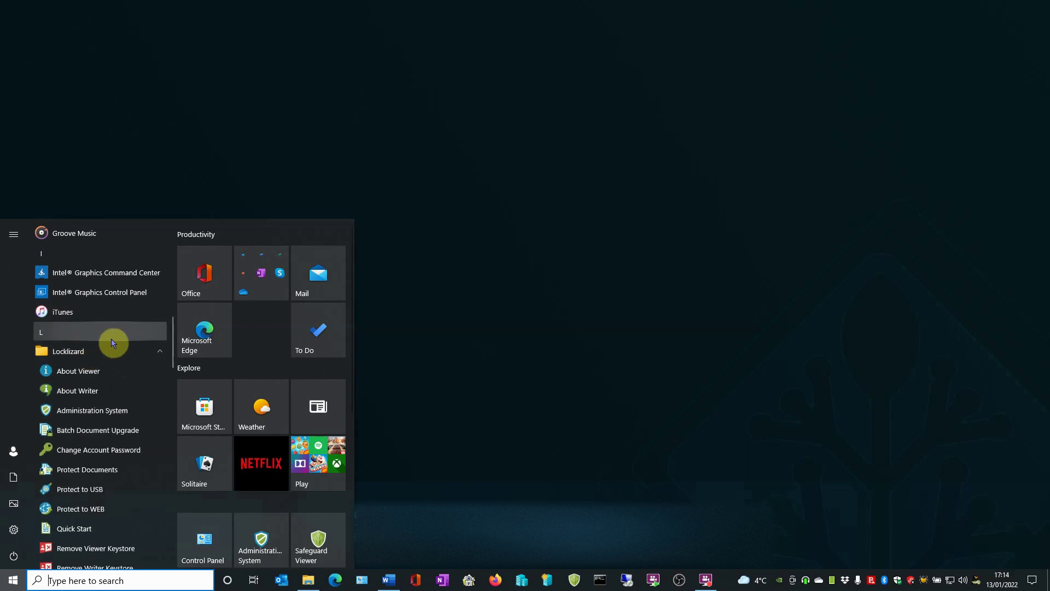
left_click(135, 410)
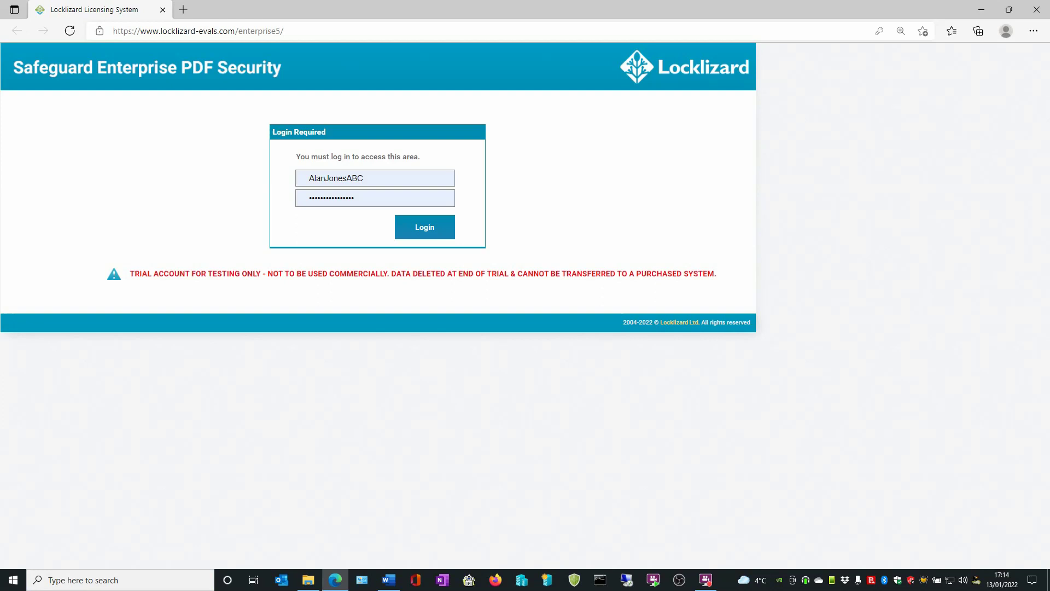
left_click(331, 200)
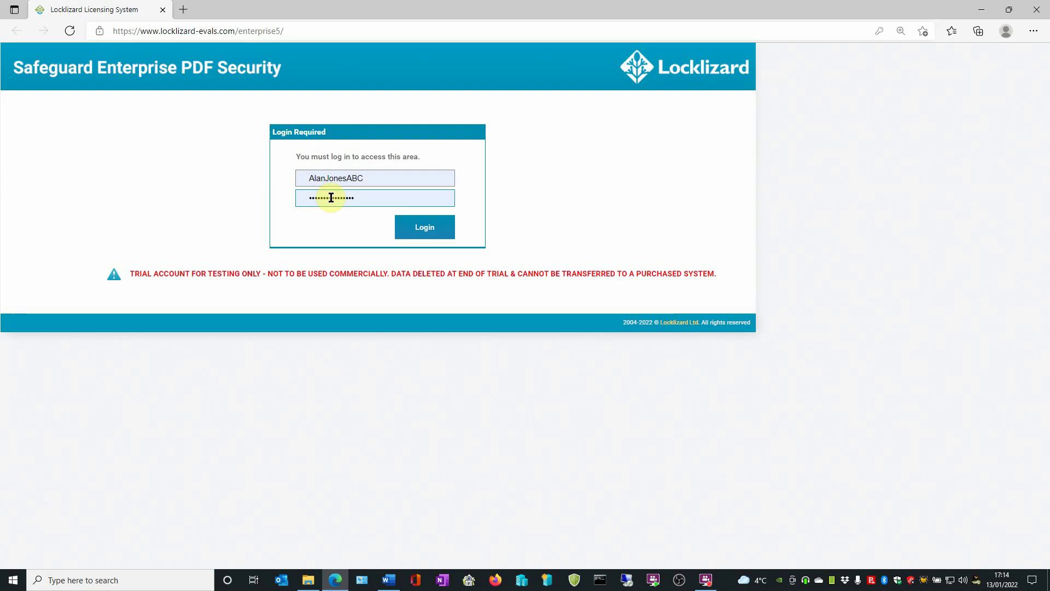
left_click(431, 229)
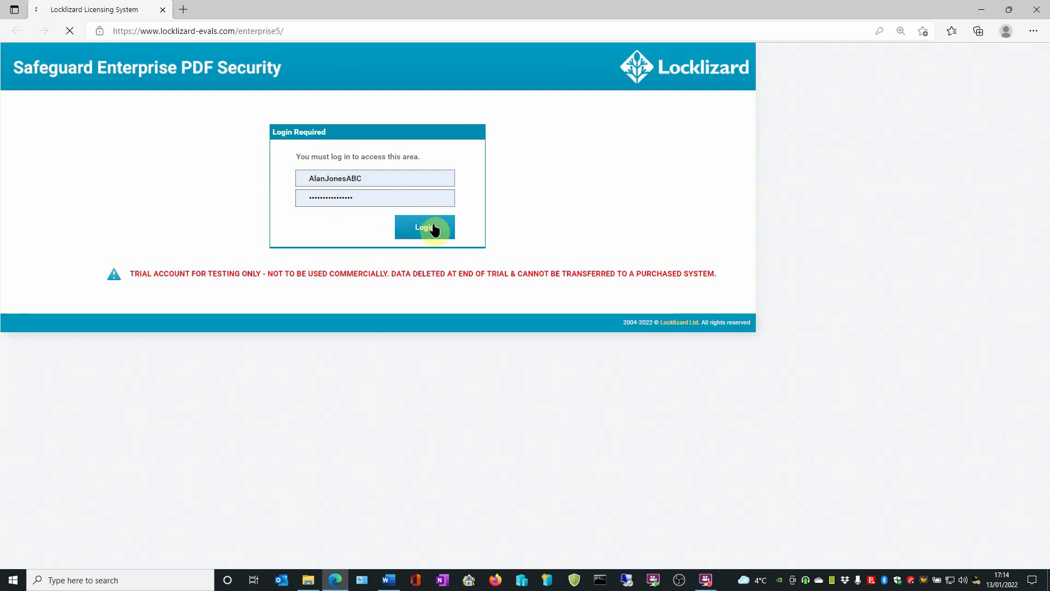
scroll(273, 256, "down", 3)
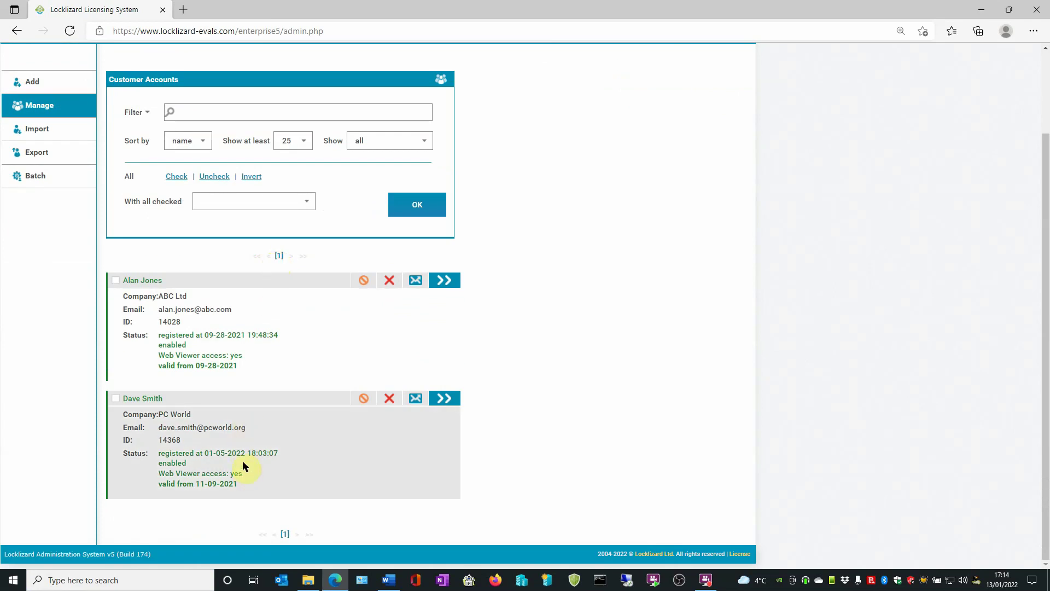
scroll(243, 462, "up", 3)
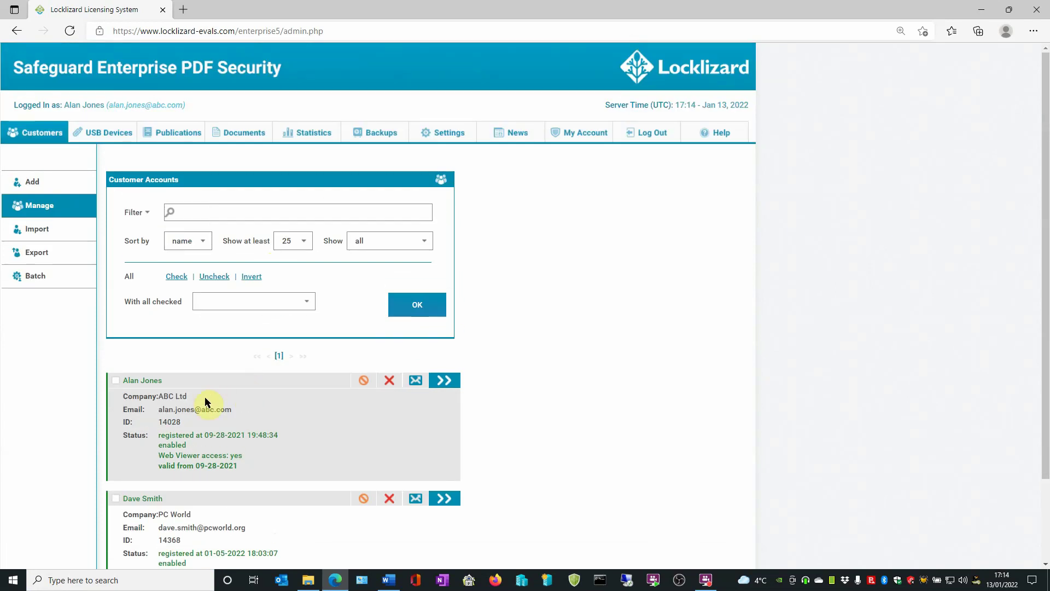
scroll(259, 400, "down", 2)
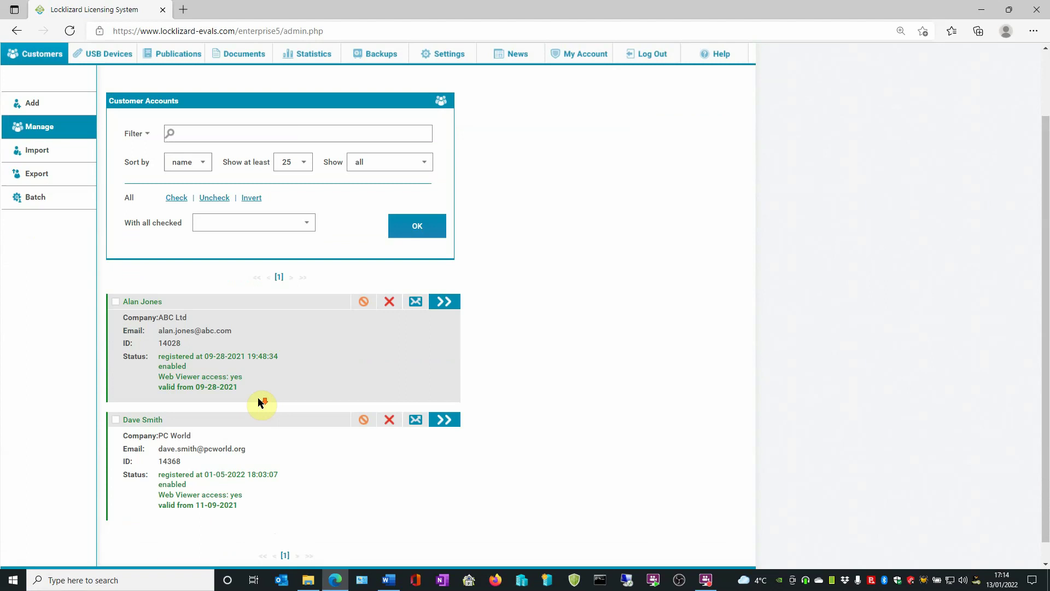
scroll(258, 402, "up", 2)
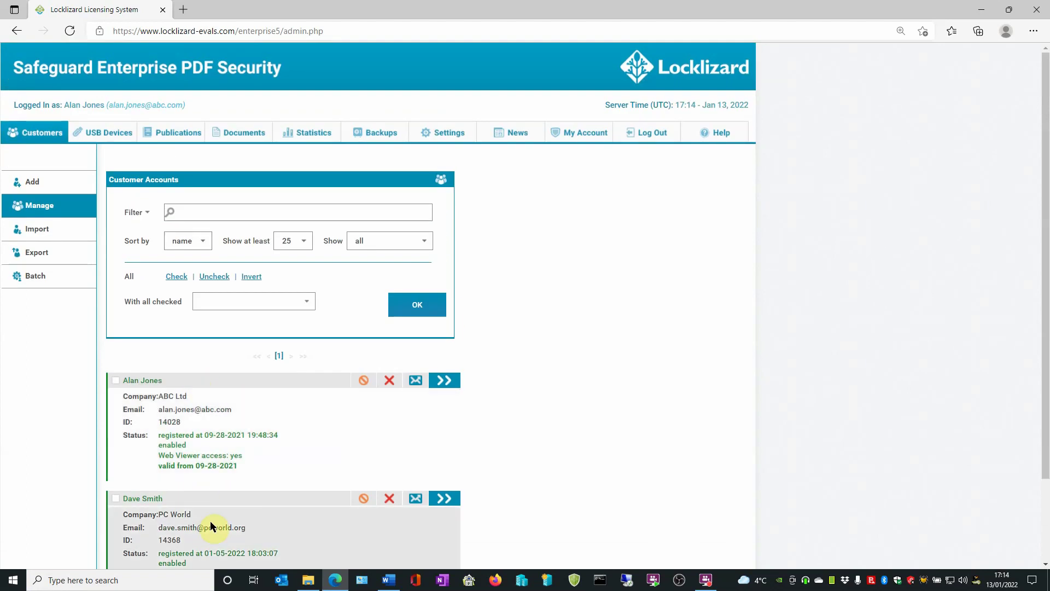
left_click(116, 382)
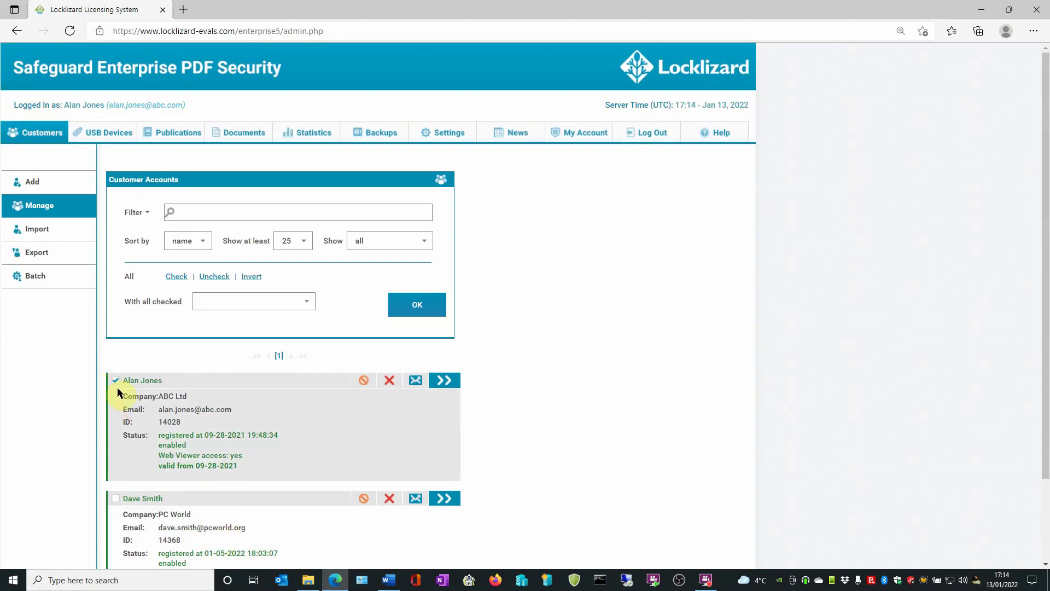
left_click(115, 380)
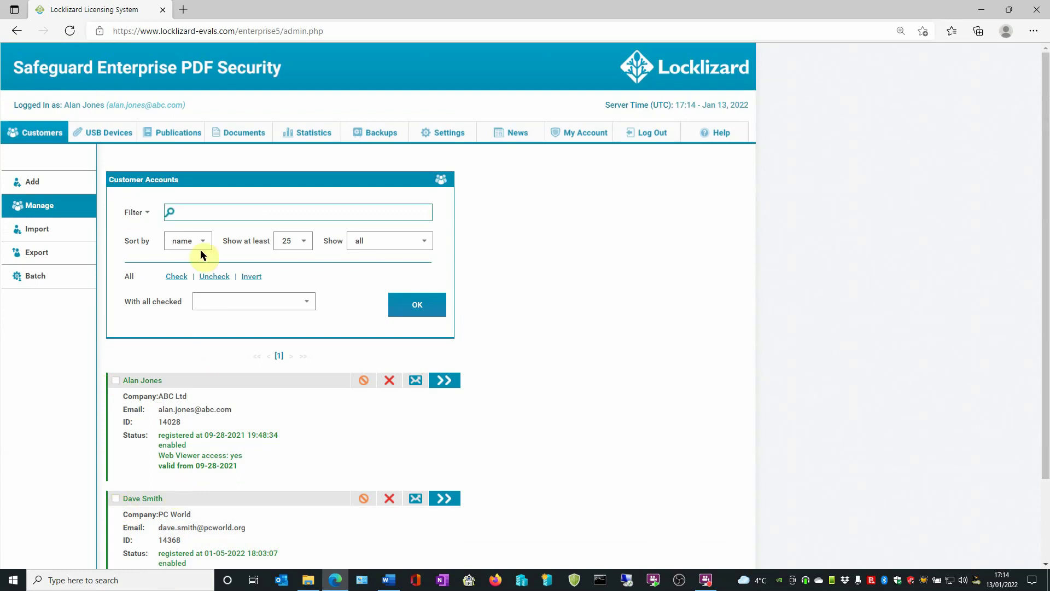
left_click(191, 213)
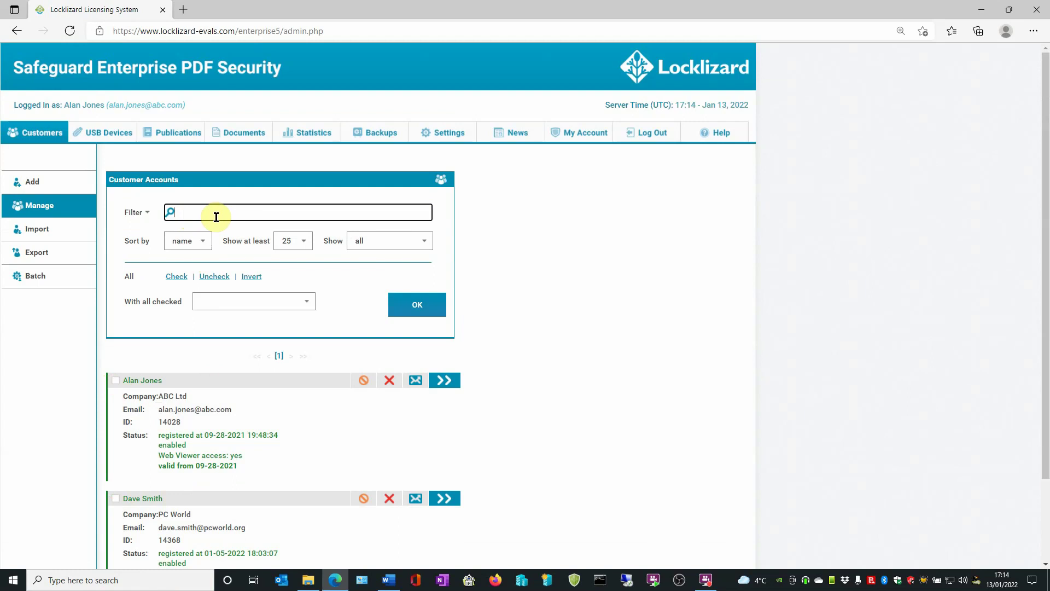
type("Aa")
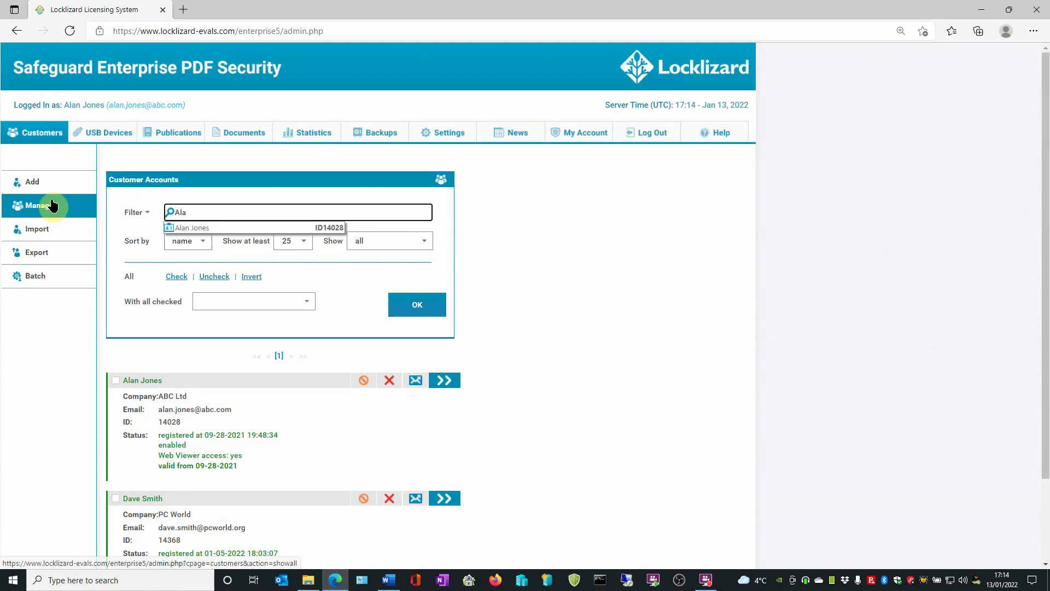
left_click(209, 227)
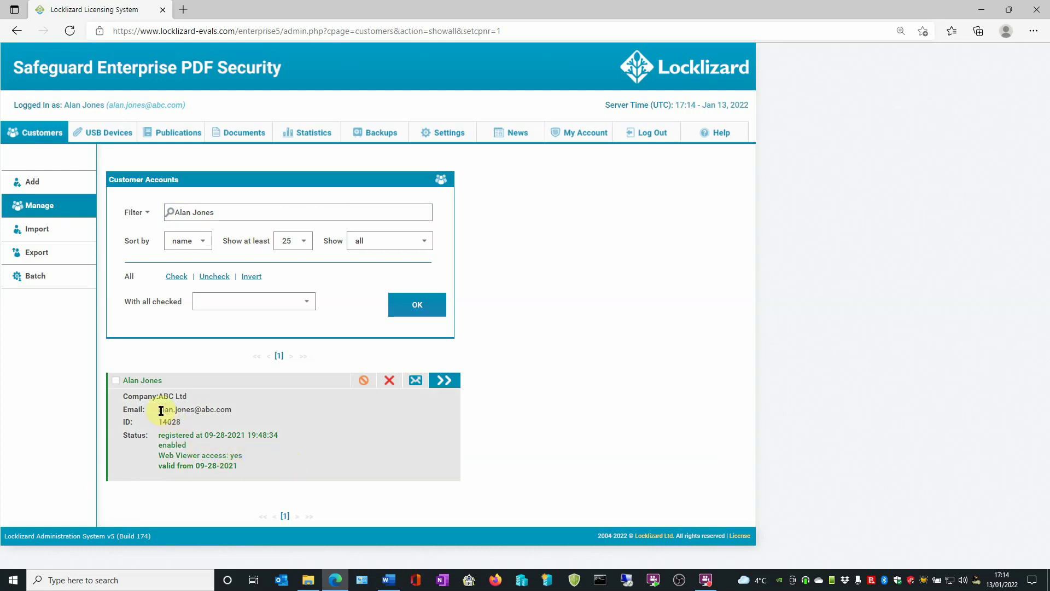
left_click(445, 379)
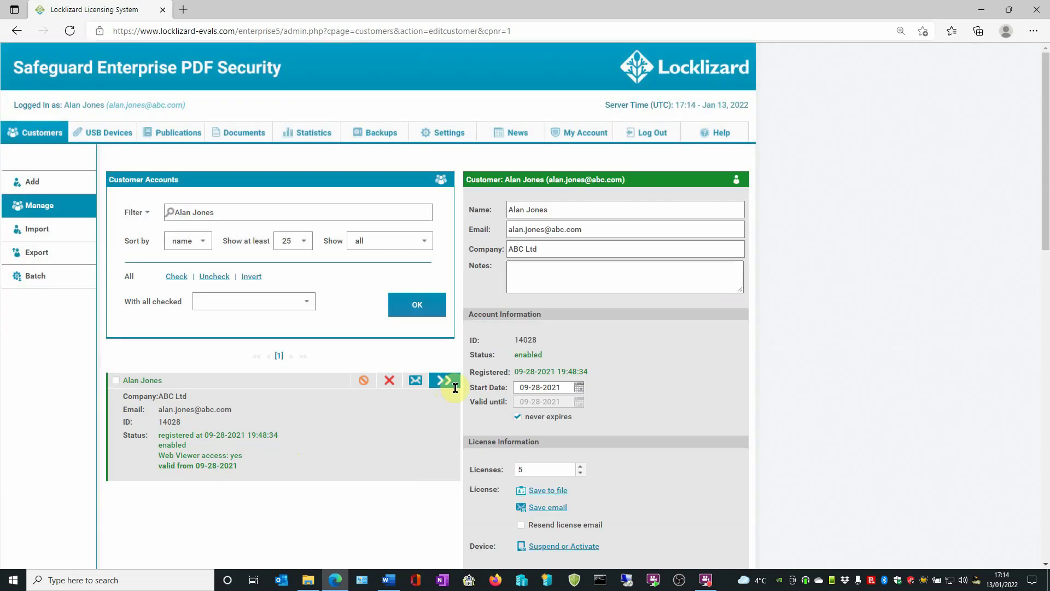
scroll(632, 353, "down", 6)
scroll(631, 356, "down", 2)
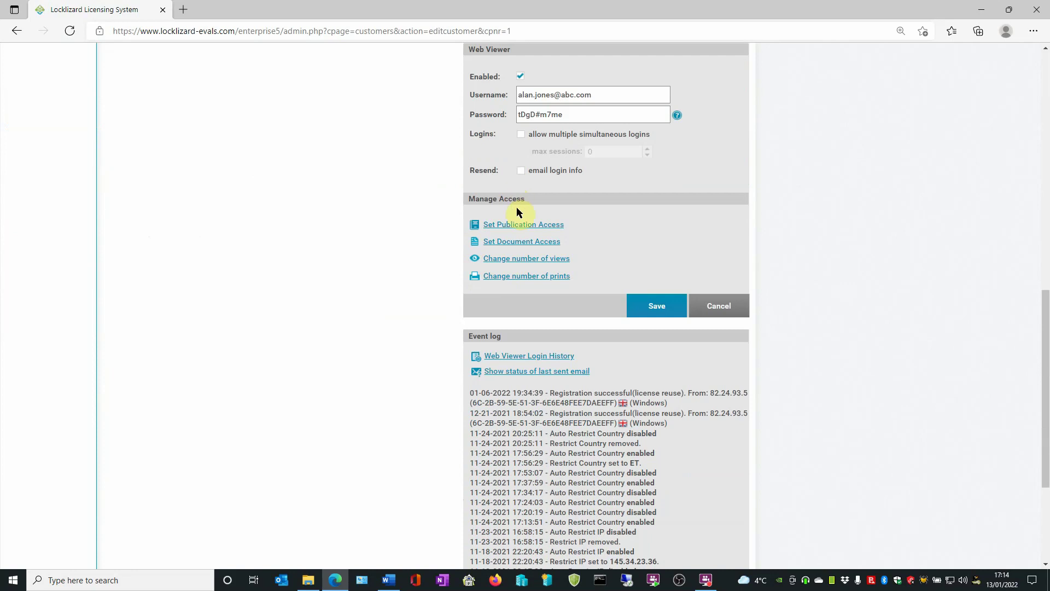
left_click(516, 244)
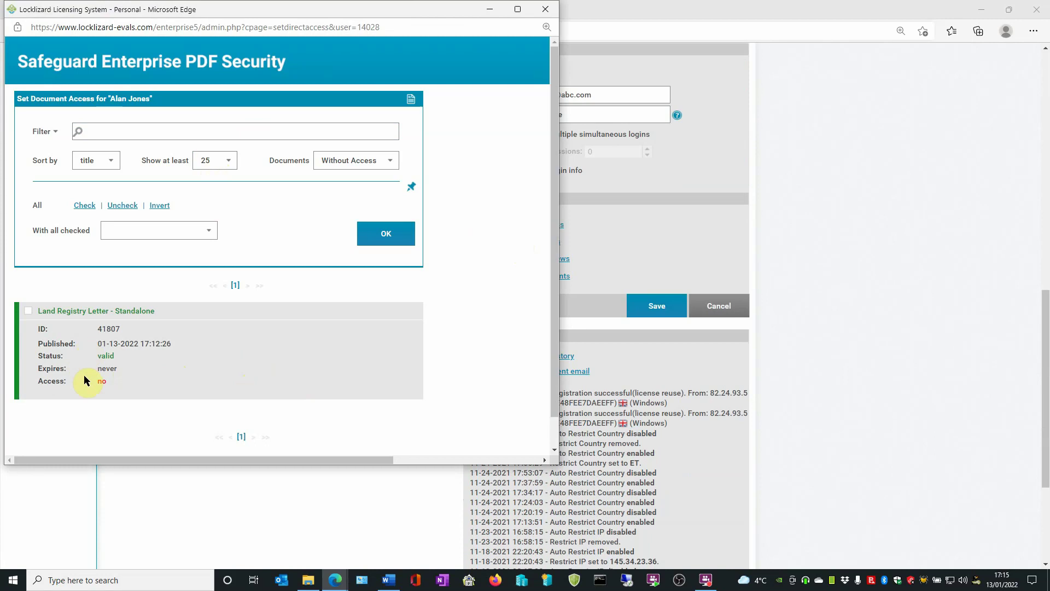
left_click(28, 312)
left_click(209, 234)
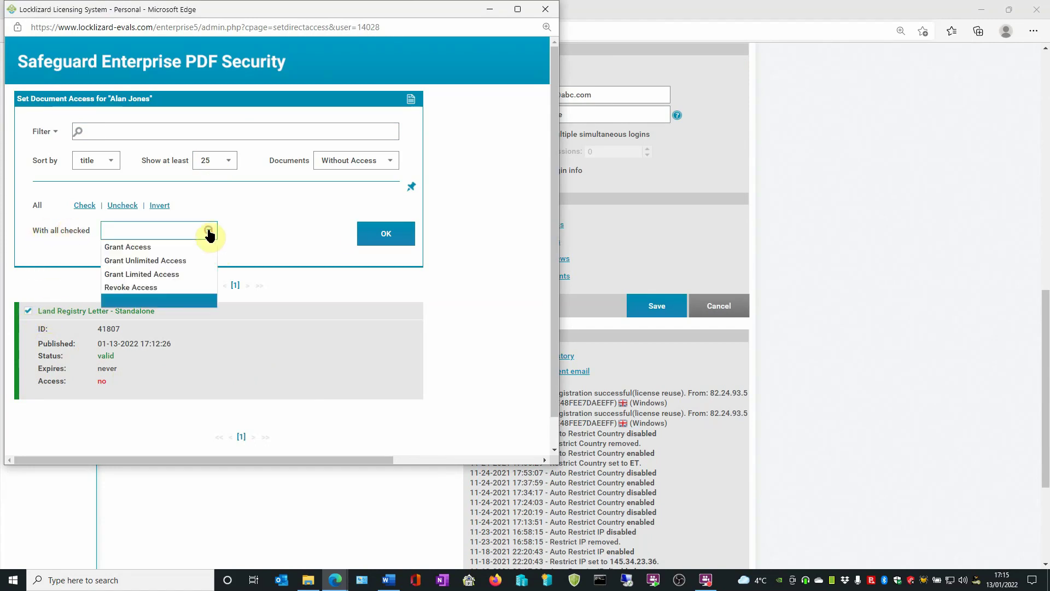
left_click(190, 247)
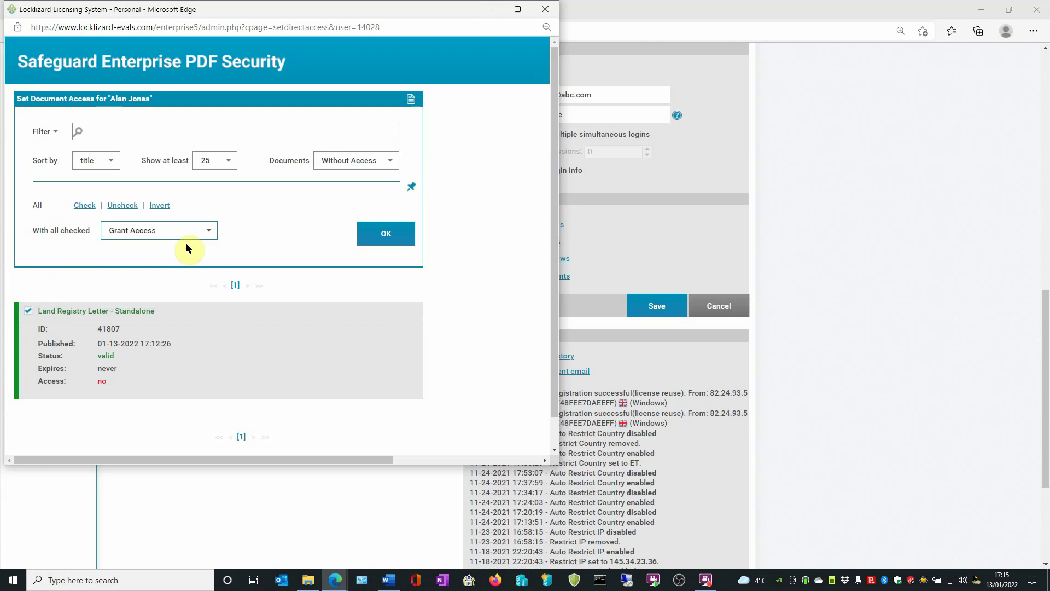
left_click(386, 234)
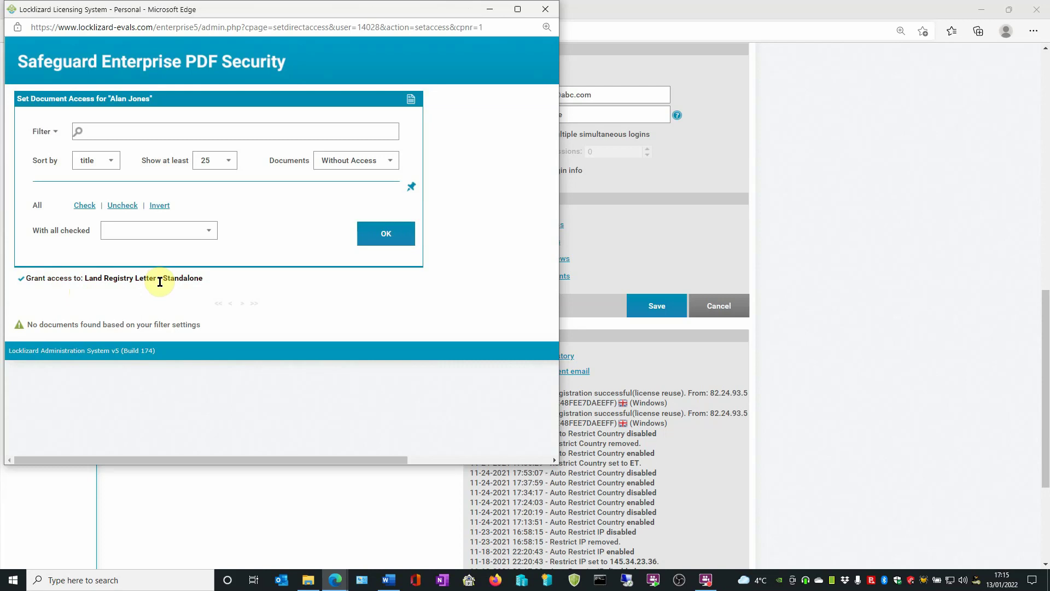
left_click(545, 9)
scroll(525, 255, "up", 2)
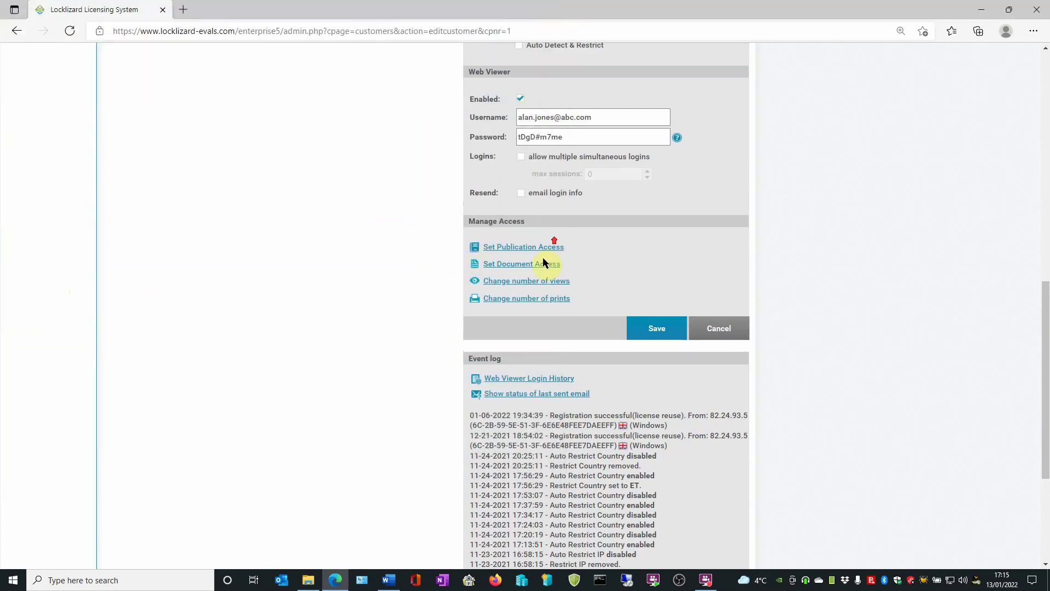
scroll(547, 275, "up", 5)
scroll(547, 291, "up", 3)
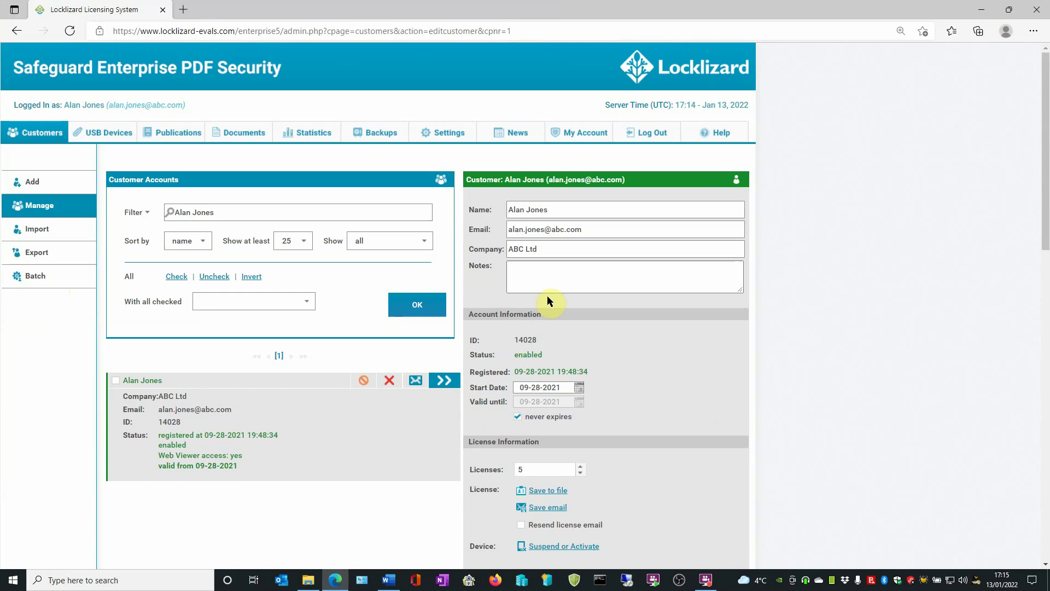
- Log out of the administration system and close the Edge browser
left_click(645, 132)
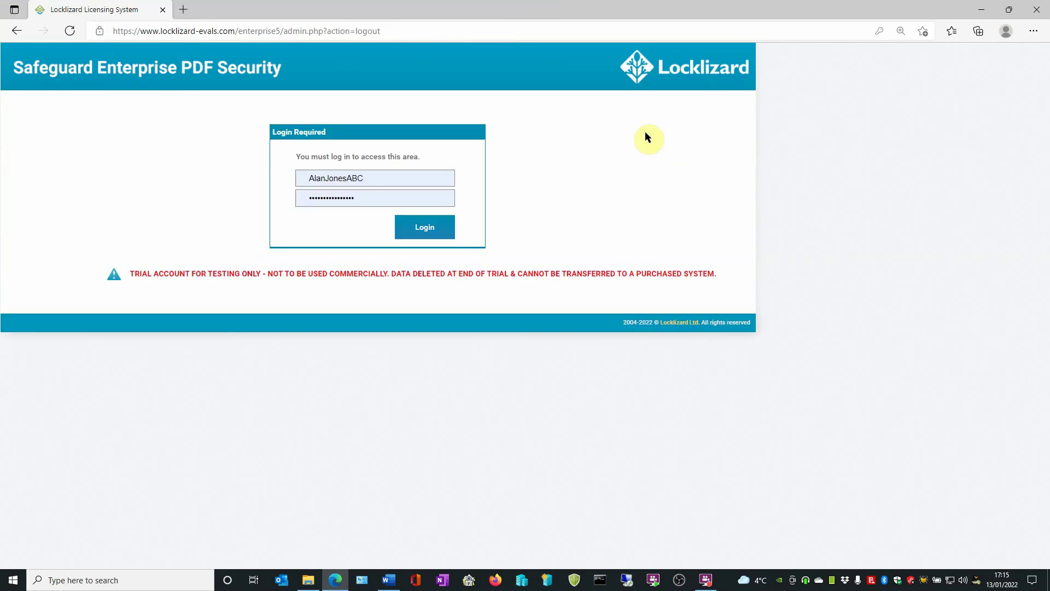
left_click(1037, 9)
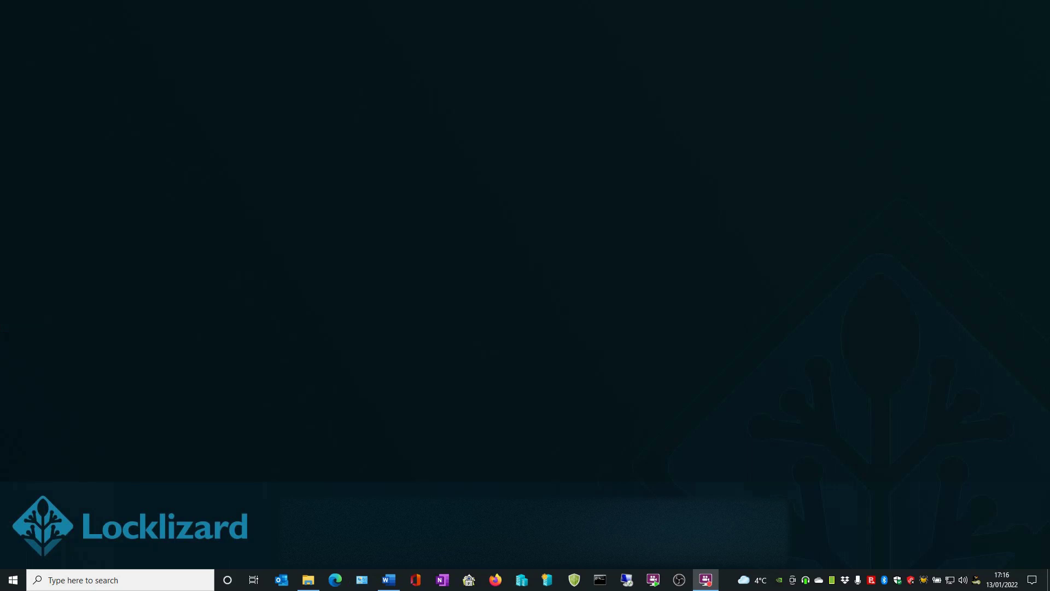
- Reopen the _1Demo Files folder showing Land Registry Letter - Standalone-41807.pdc
left_click(309, 580)
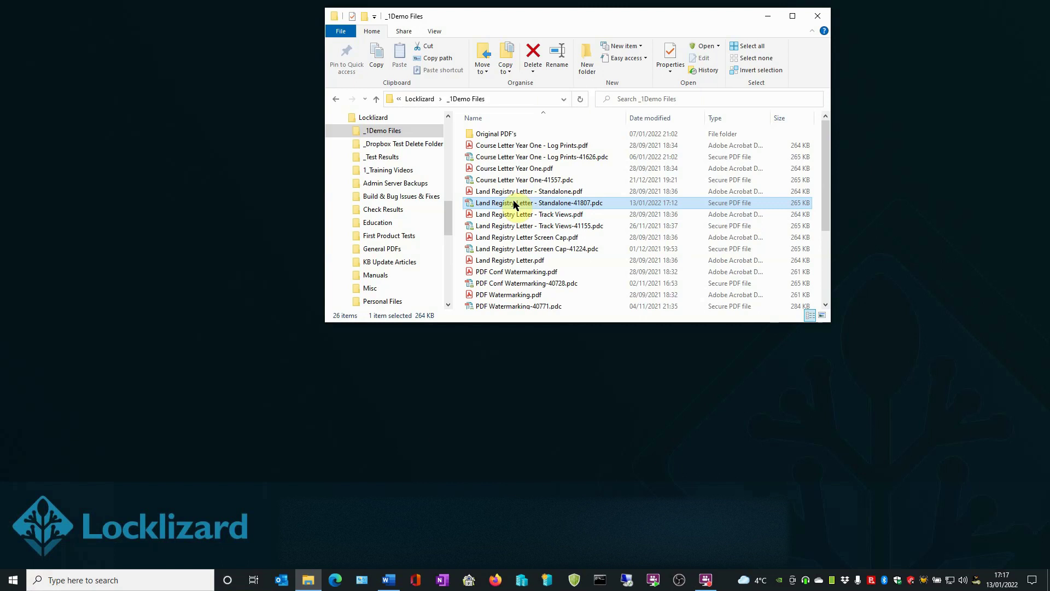
- Open the protected Land Registry Letter .pdc in Secure Viewer, close it, and minimize Explorer
double_click(515, 203)
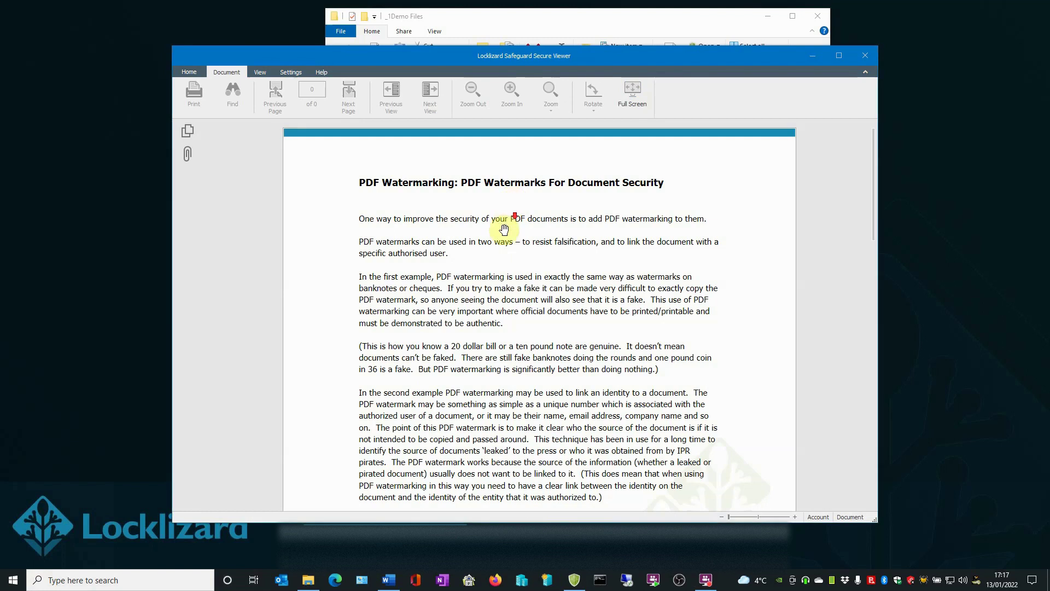
scroll(492, 279, "down", 3)
scroll(486, 295, "down", 3)
scroll(485, 296, "down", 1)
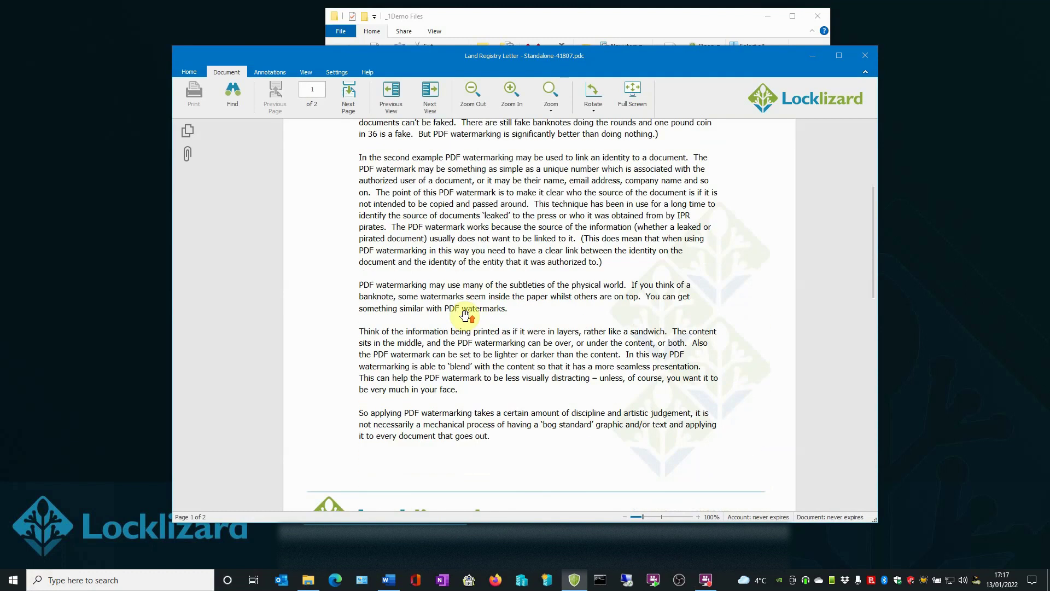
scroll(466, 312, "up", 5)
scroll(464, 314, "up", 2)
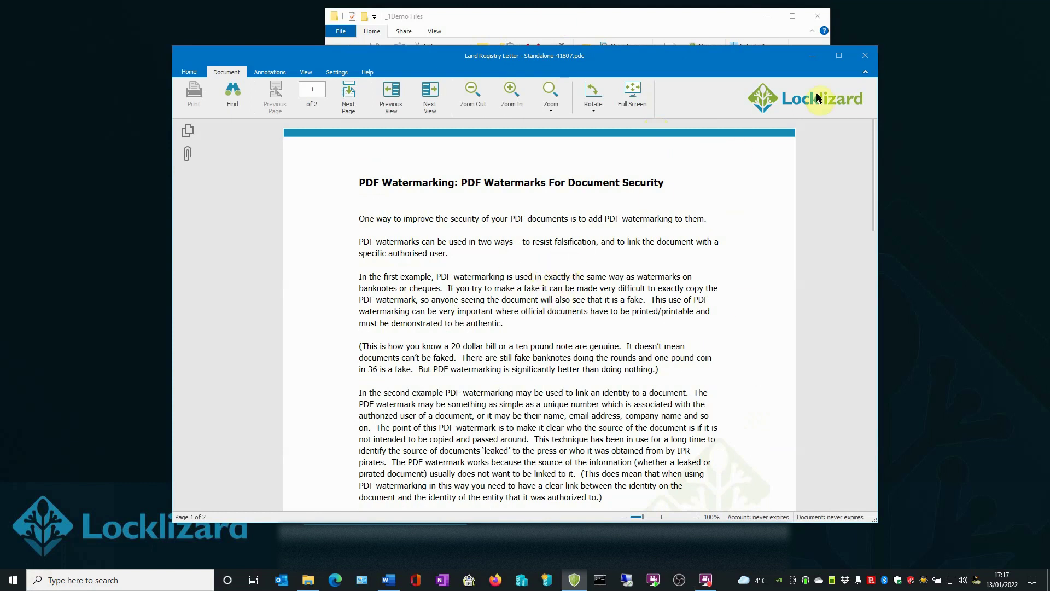
left_click(863, 58)
left_click(764, 18)
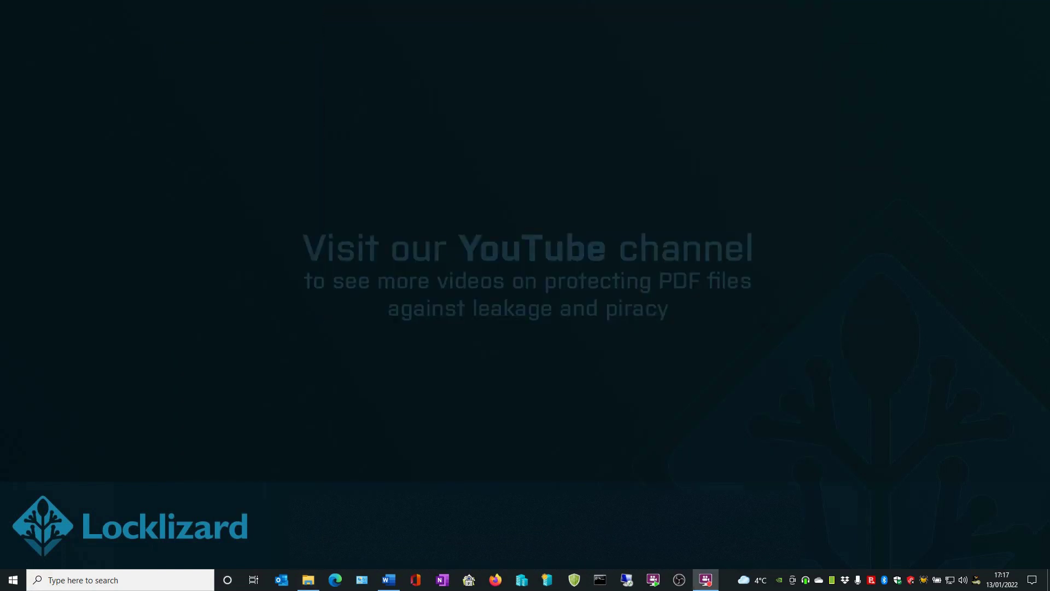